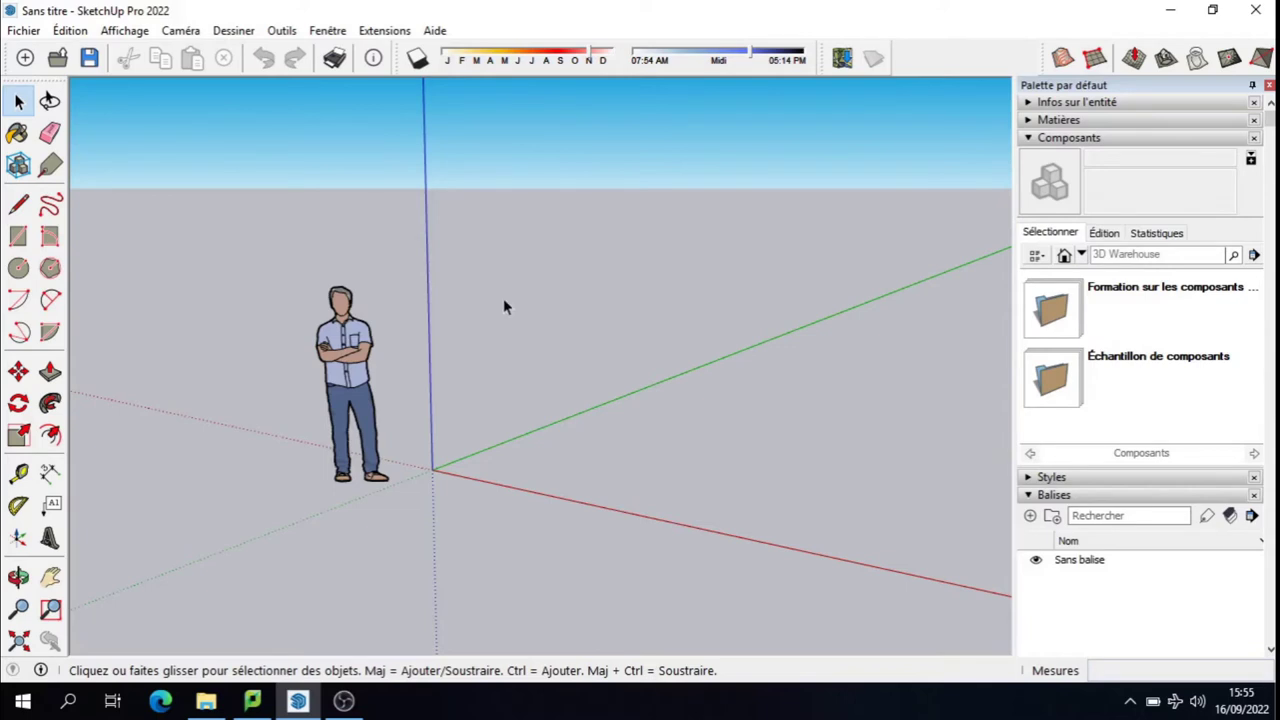
# - Display the Fichier > Géoposition menu with Ajouter un emplacement... highlighted
pyautogui.click(434, 31)
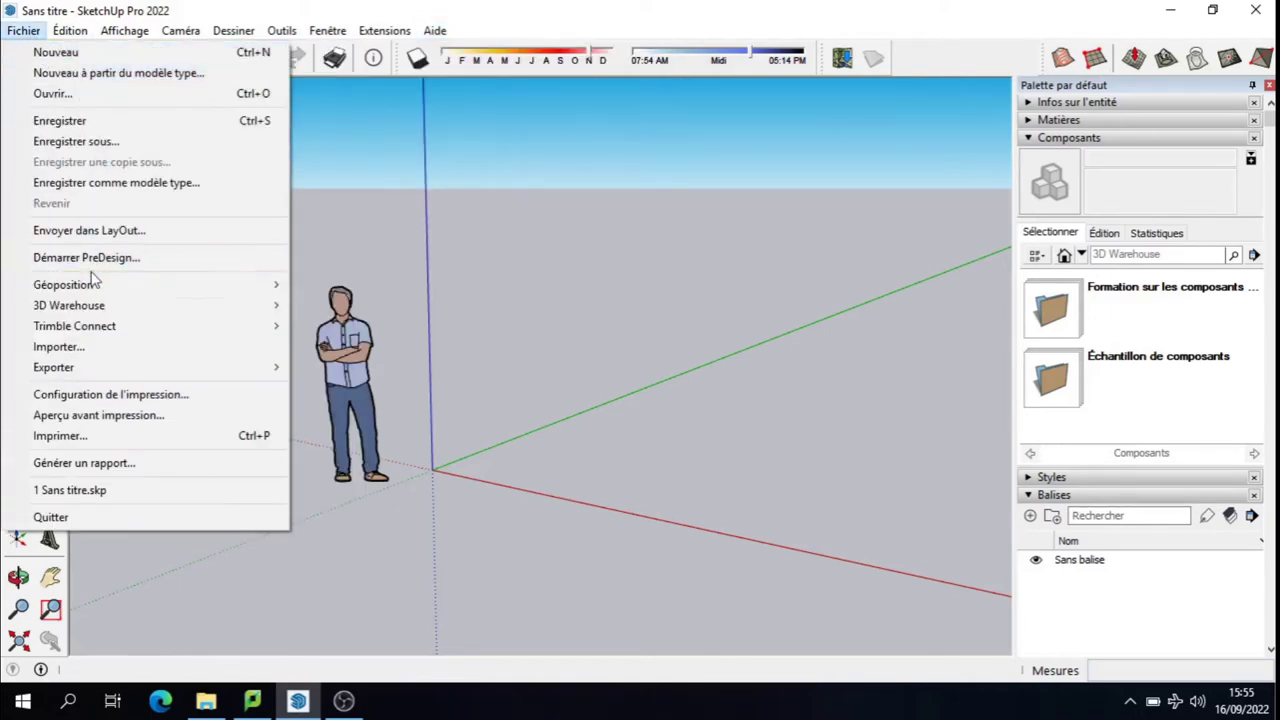
pyautogui.moveTo(63, 285)
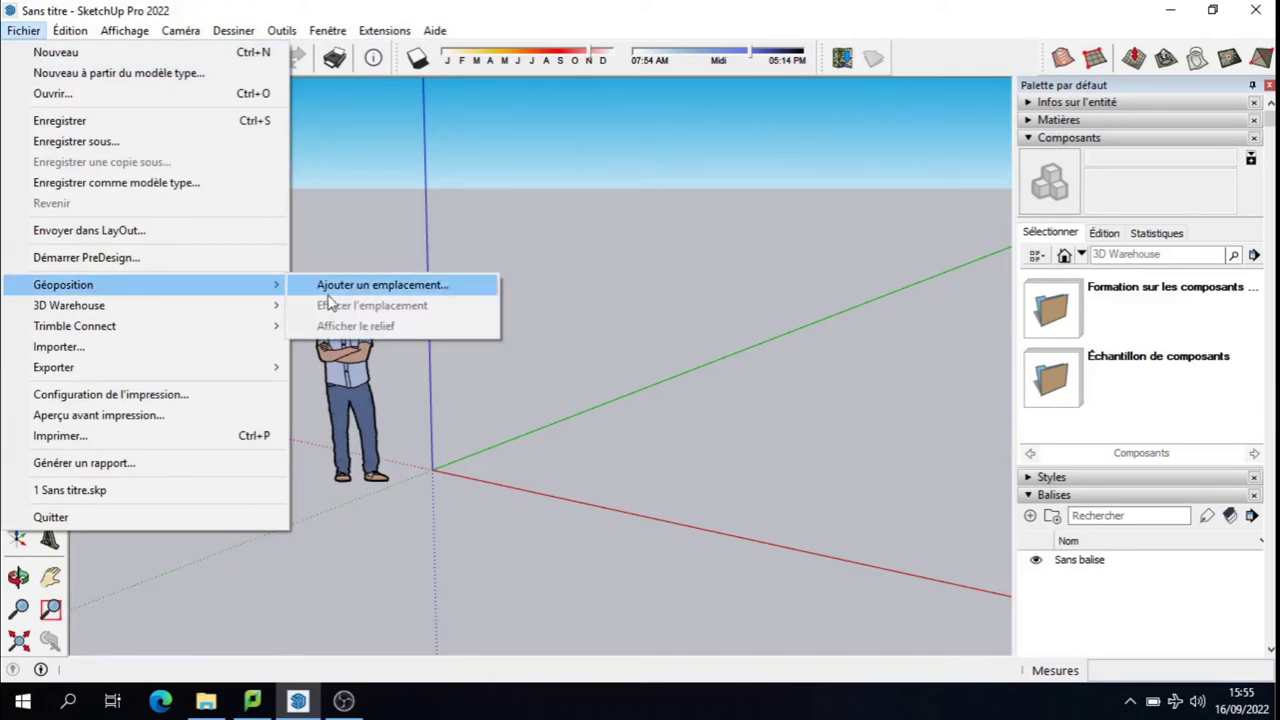
# - Choose Ajouter un emplacement... and accept the Connexion sign-in prompt
pyautogui.click(355, 292)
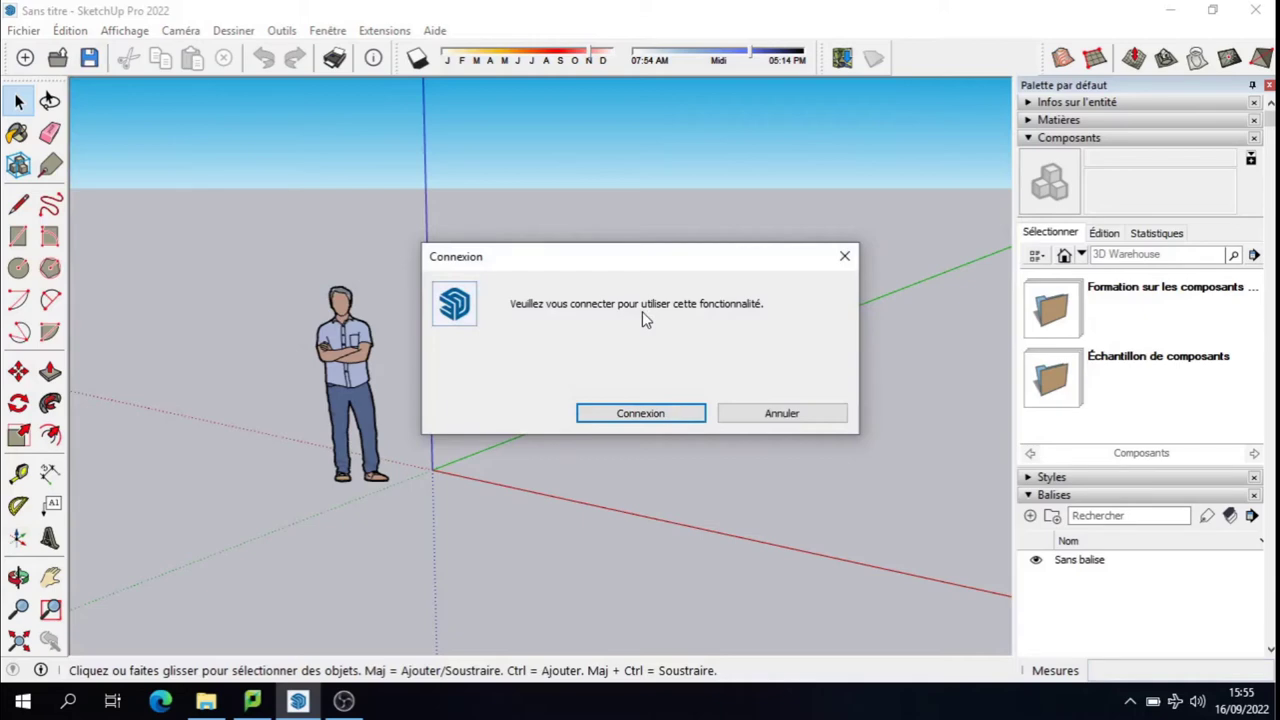
pyautogui.click(655, 414)
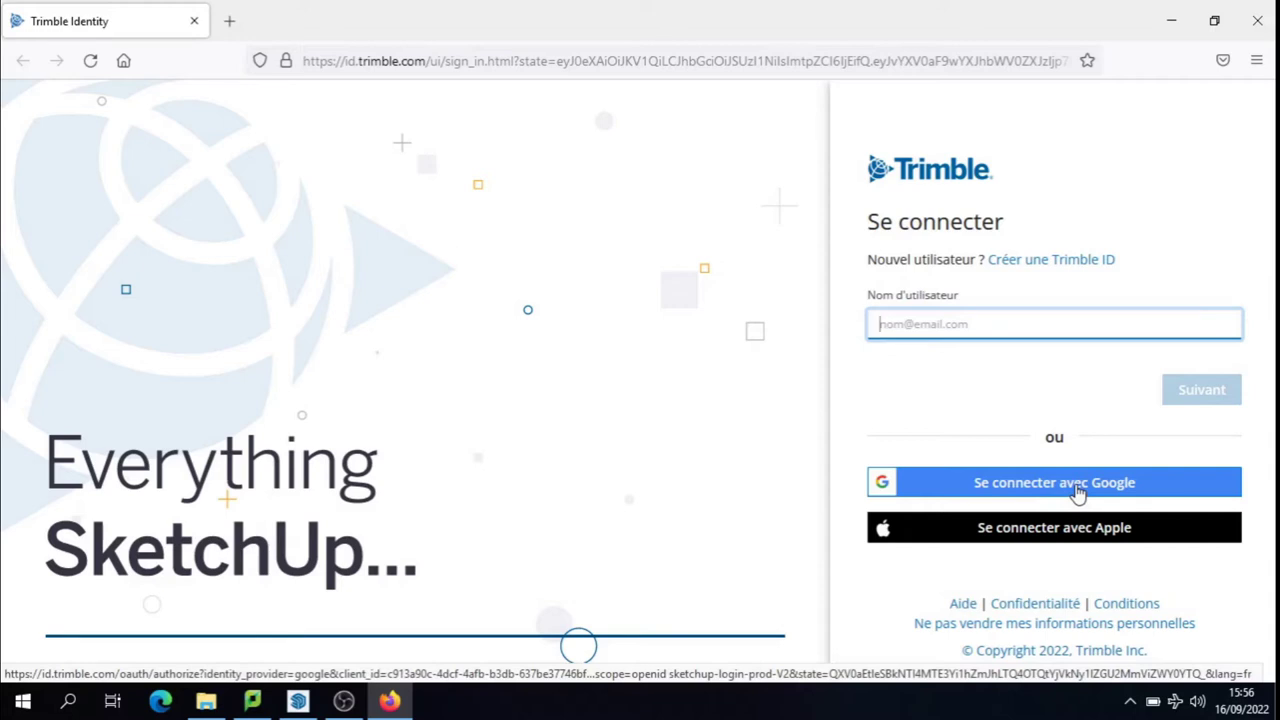
# - Sign in to Trimble with Google, then return to SketchUp's location map
pyautogui.click(1078, 492)
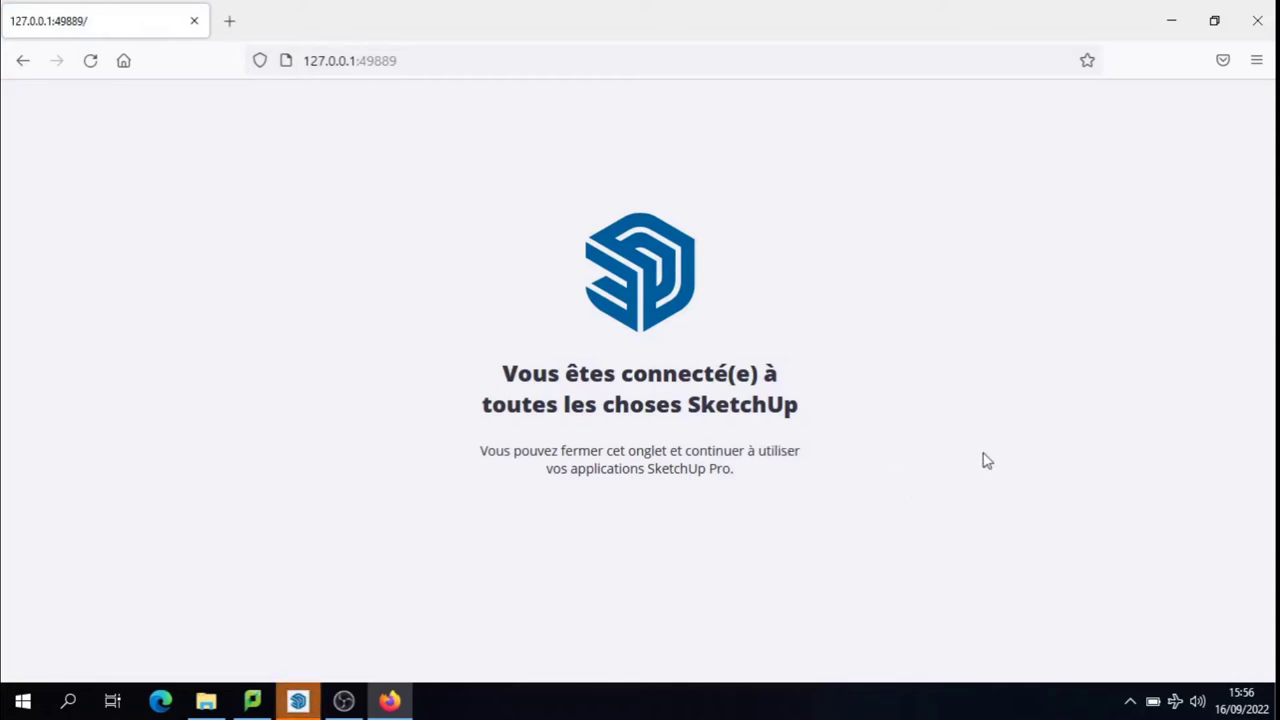
pyautogui.click(303, 701)
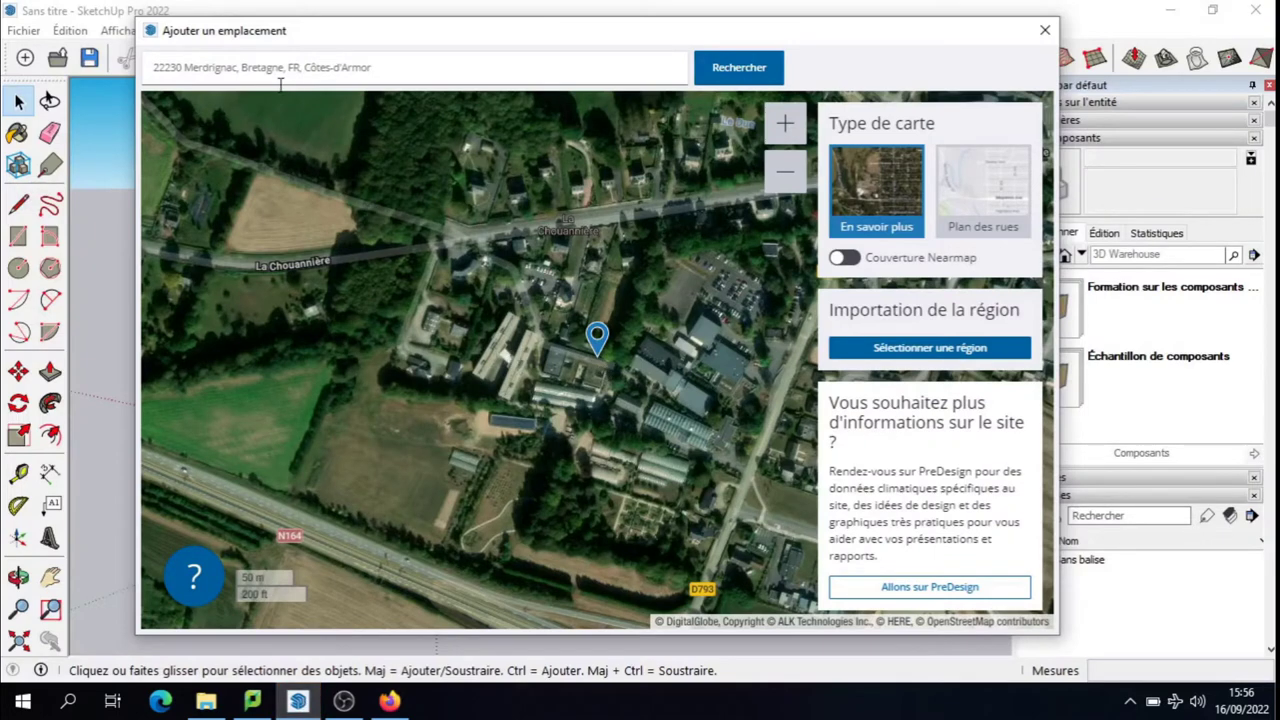
# - Search the location map for 'merdrign' to find Merdrignac
pyautogui.hotkey('ctrl', 'a')
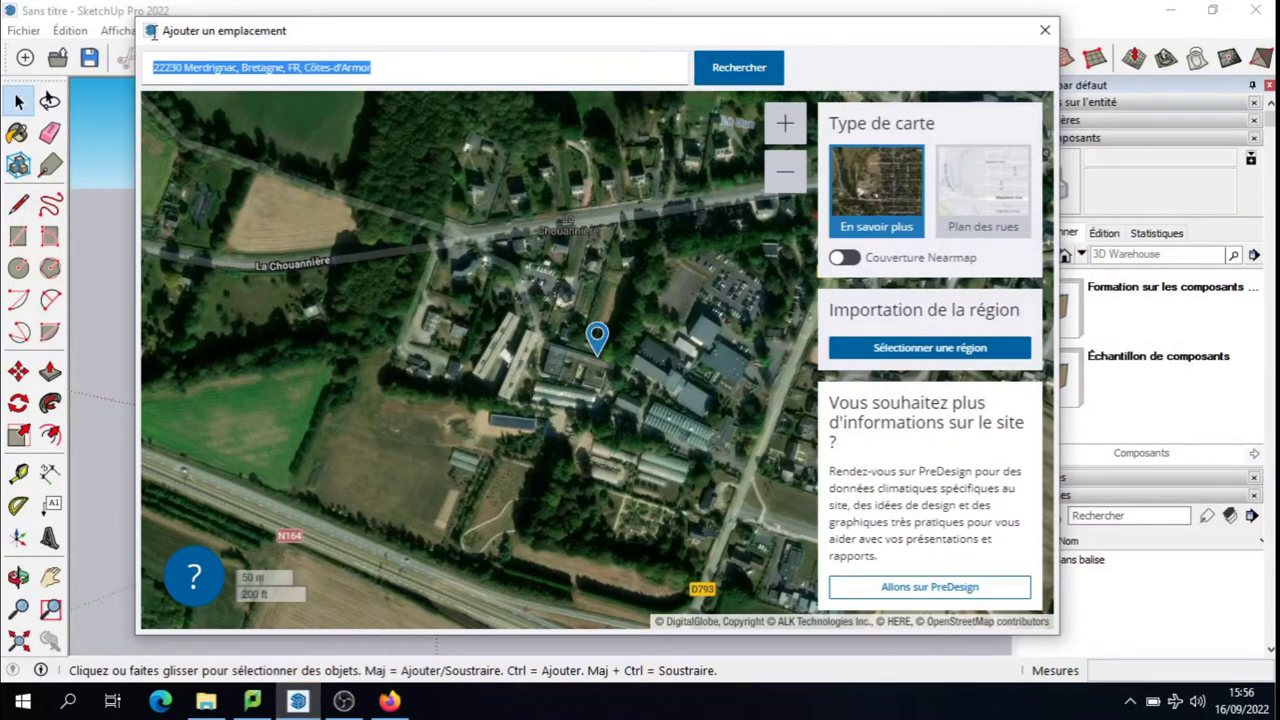
pyautogui.write('mer')
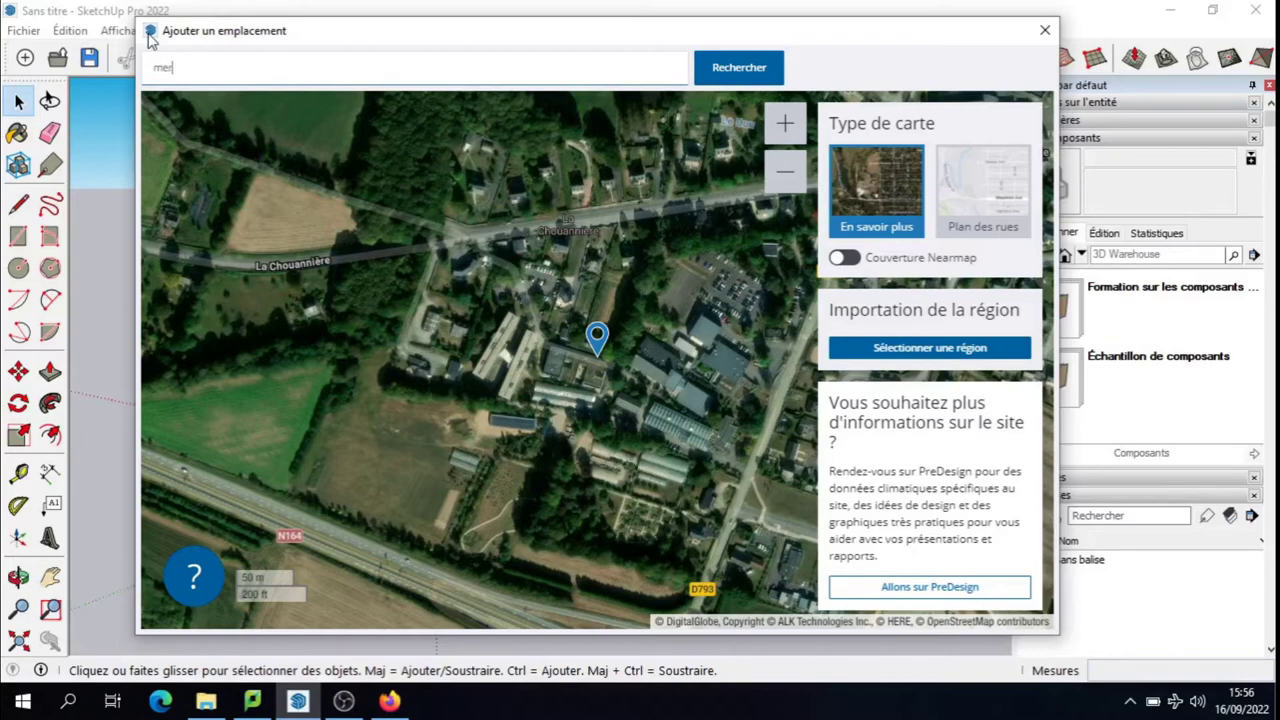
pyautogui.write('drignac')
pyautogui.press('Return')
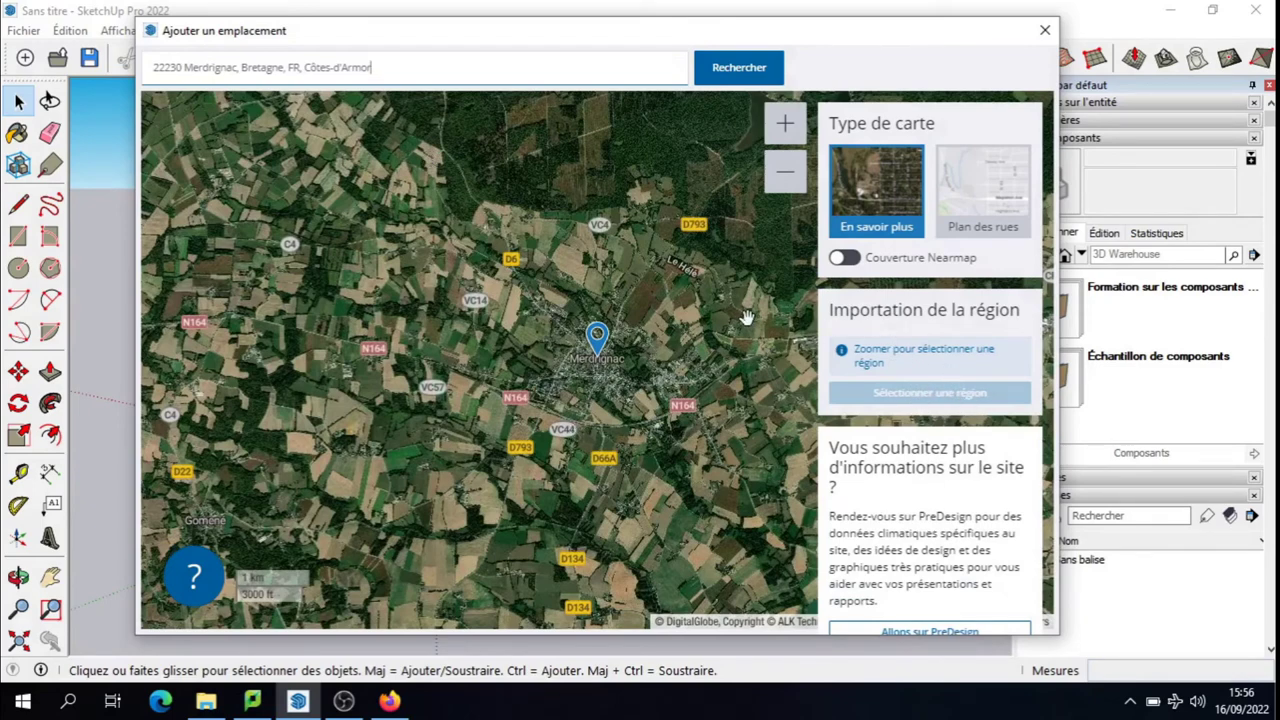
# - Zoom and pan onto the pinned site west of Merdrignac, then start selecting an import region
pyautogui.click(780, 138)
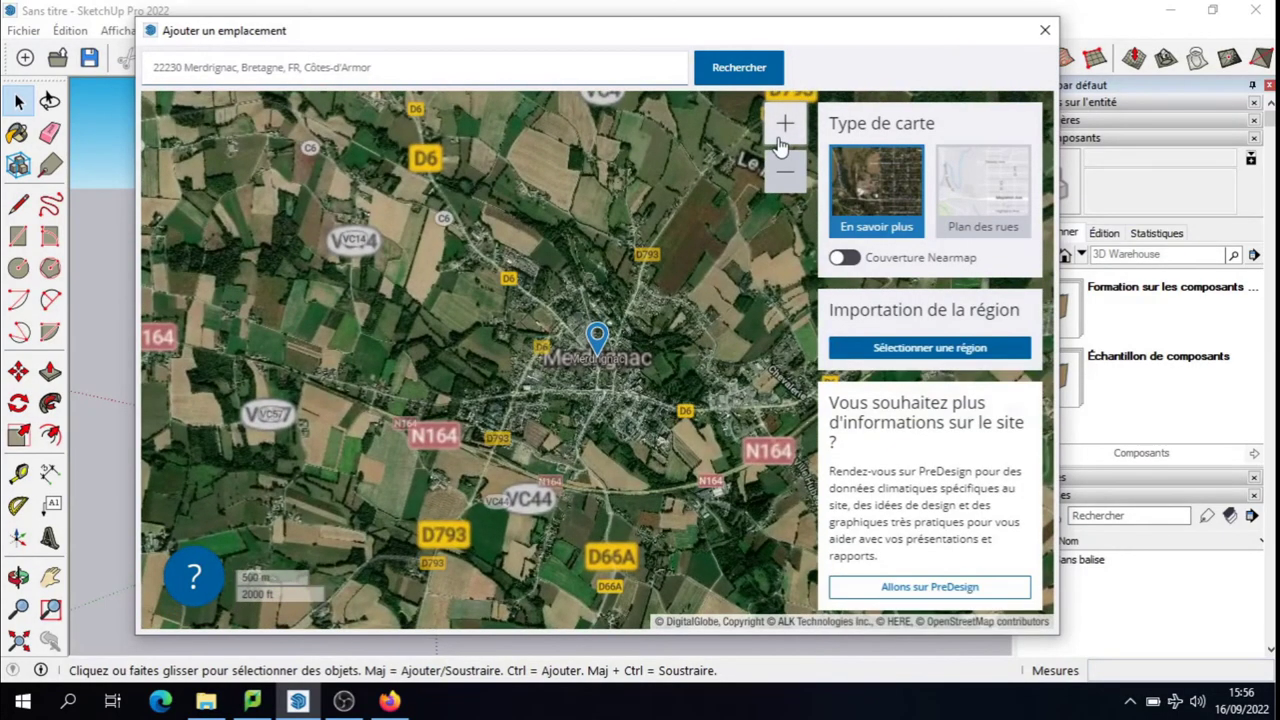
pyautogui.click(780, 143)
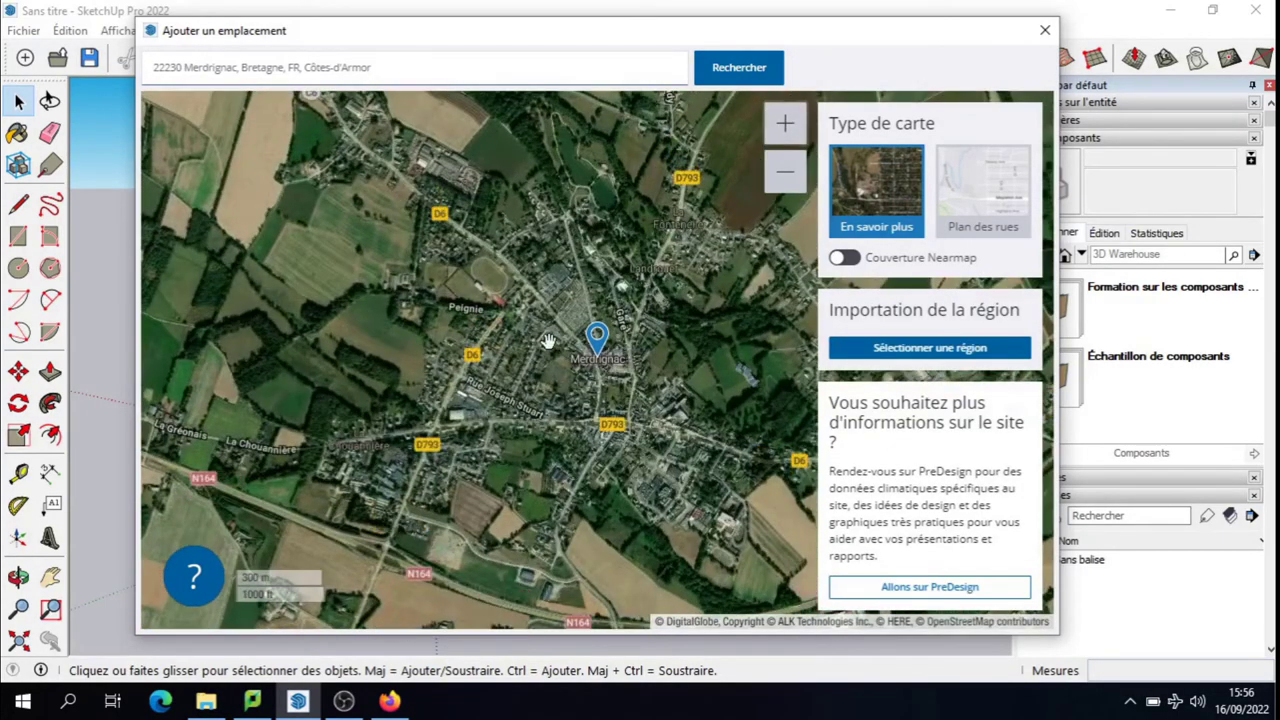
pyautogui.moveTo(630, 340); pyautogui.dragTo(761, 232)
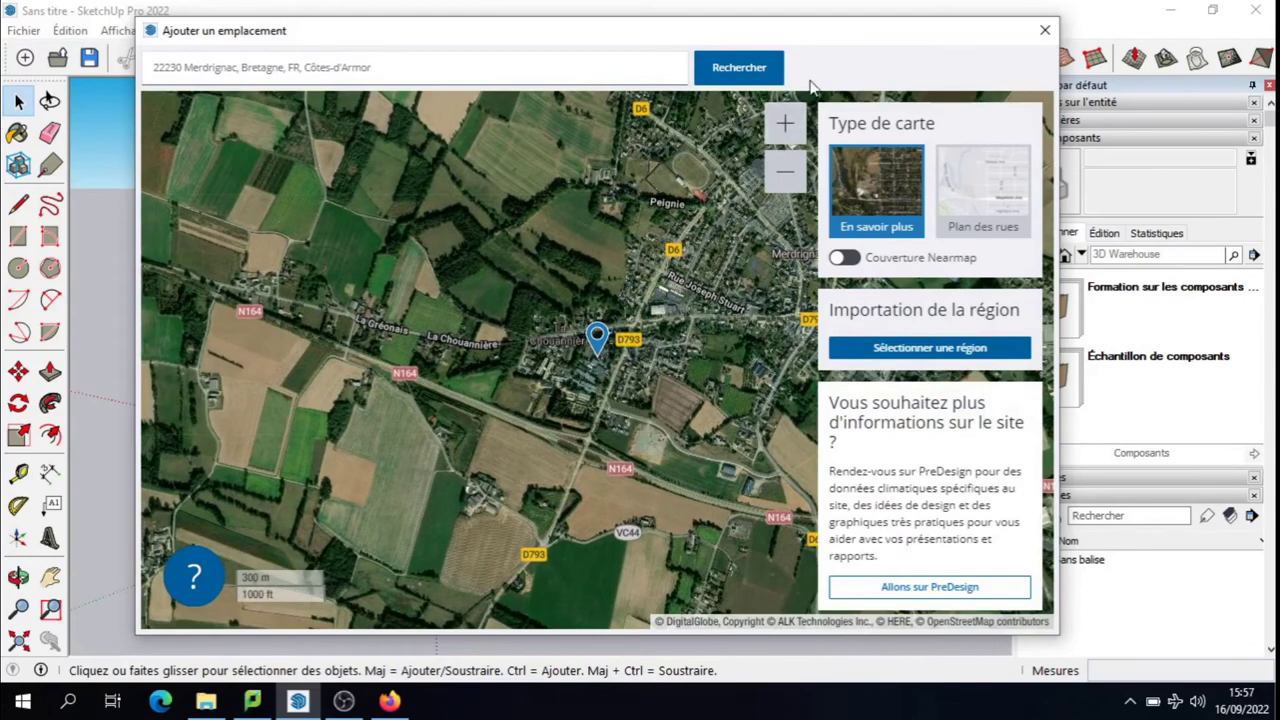
pyautogui.click(790, 122)
pyautogui.click(790, 122)
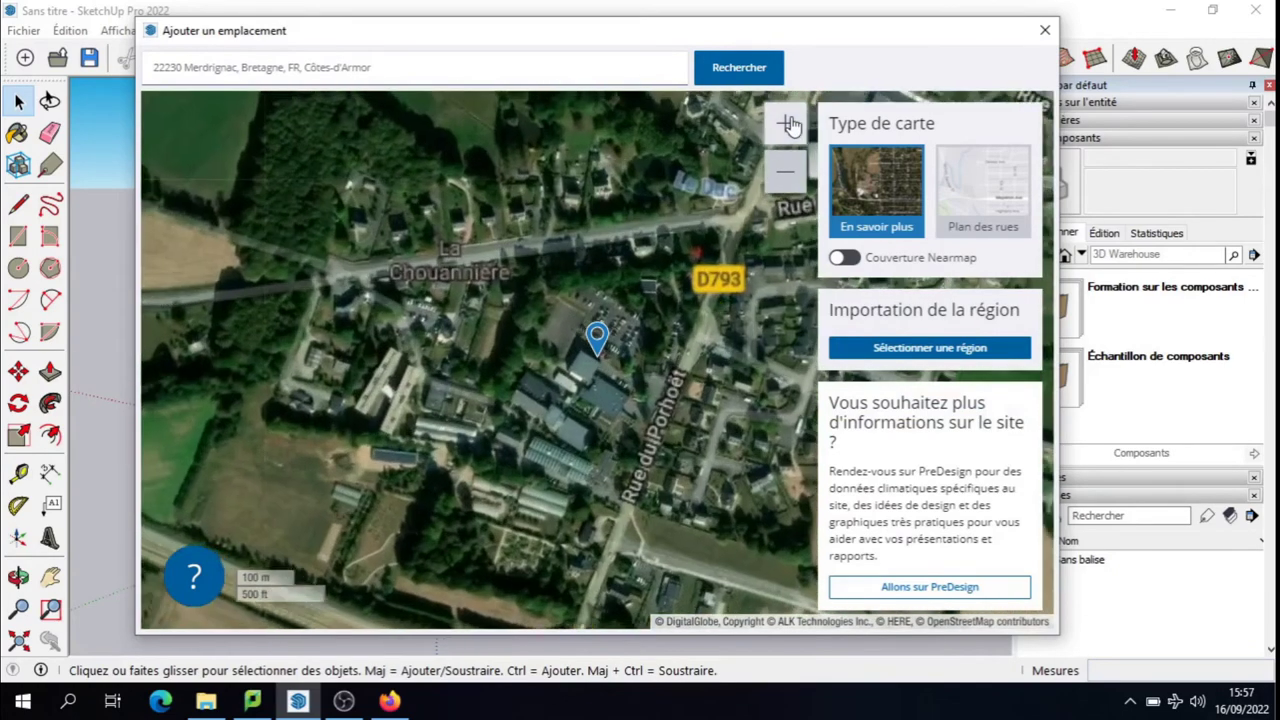
pyautogui.moveTo(655, 392); pyautogui.dragTo(733, 332)
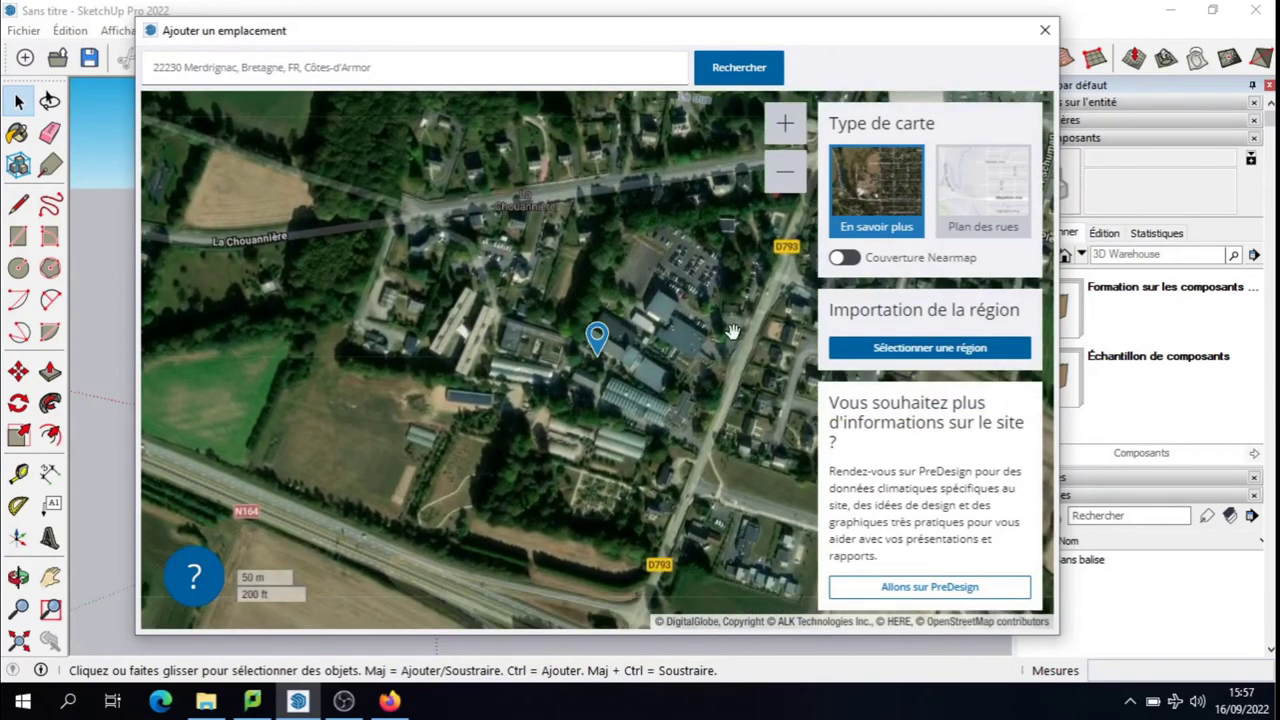
pyautogui.click(916, 350)
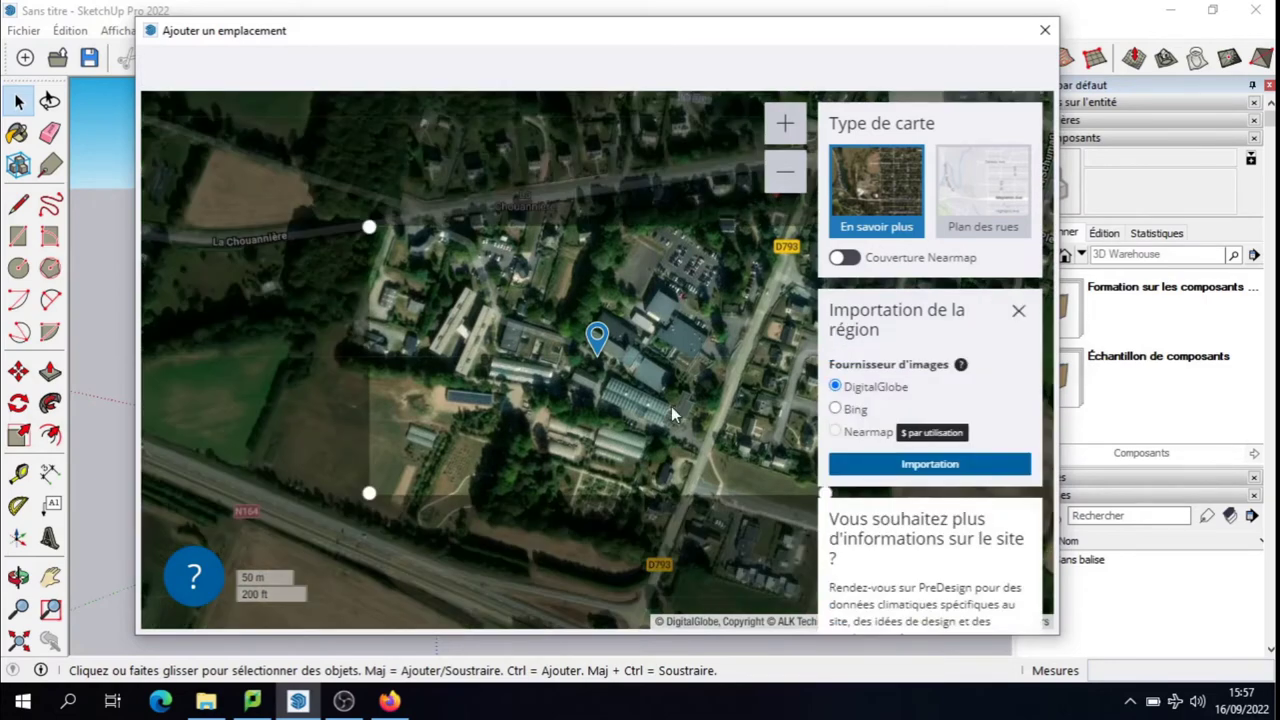
# - Fit the site buildings inside the region and import it with DigitalGlobe imagery
pyautogui.moveTo(671, 406); pyautogui.dragTo(761, 436)
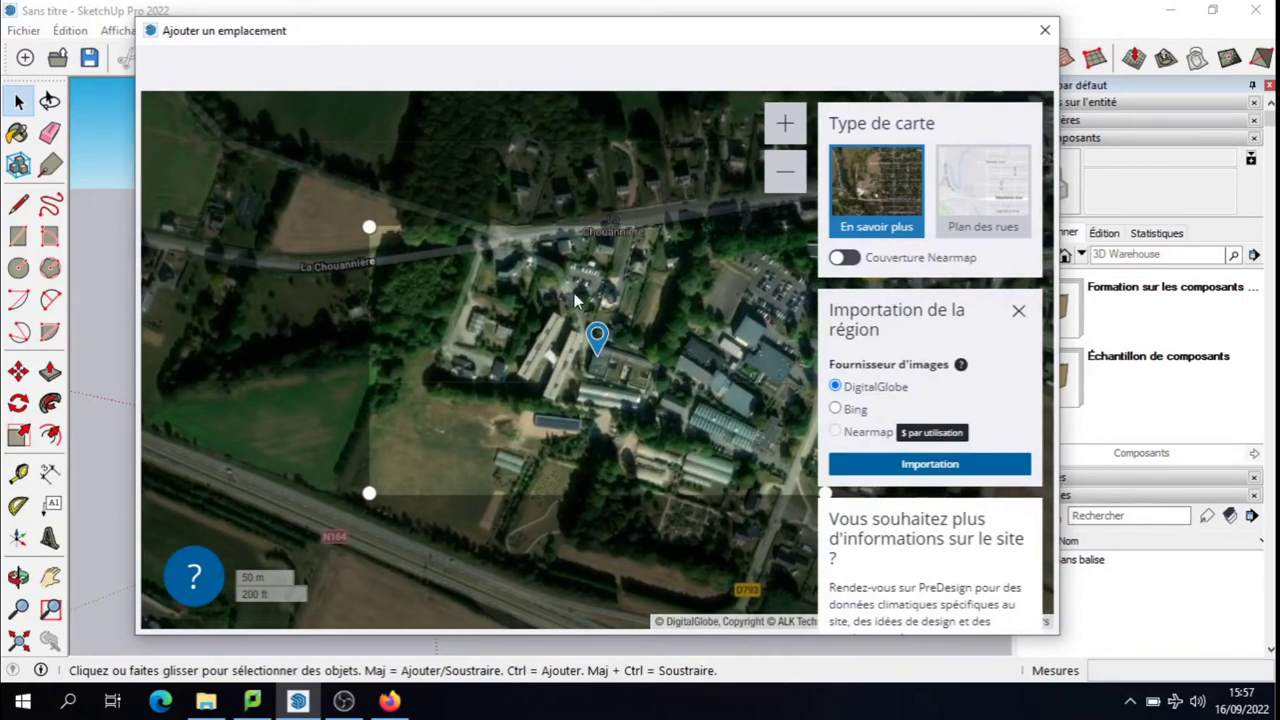
pyautogui.moveTo(635, 292); pyautogui.dragTo(630, 317)
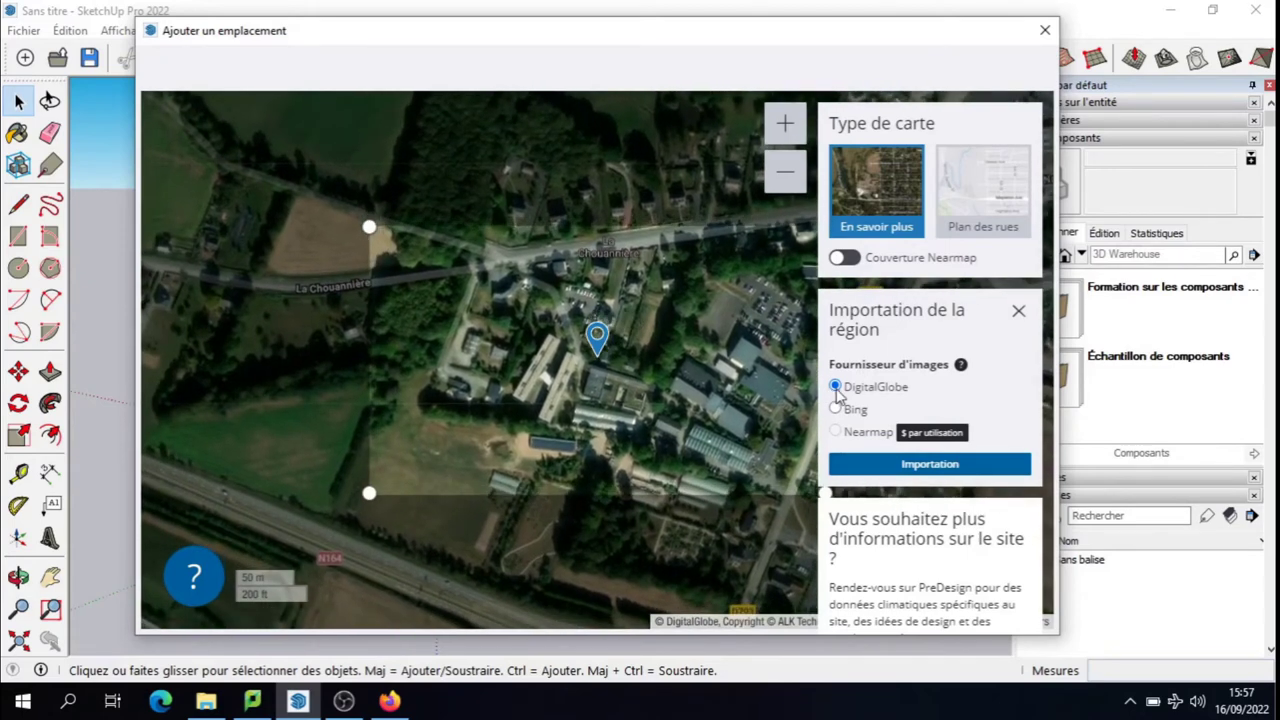
pyautogui.click(897, 466)
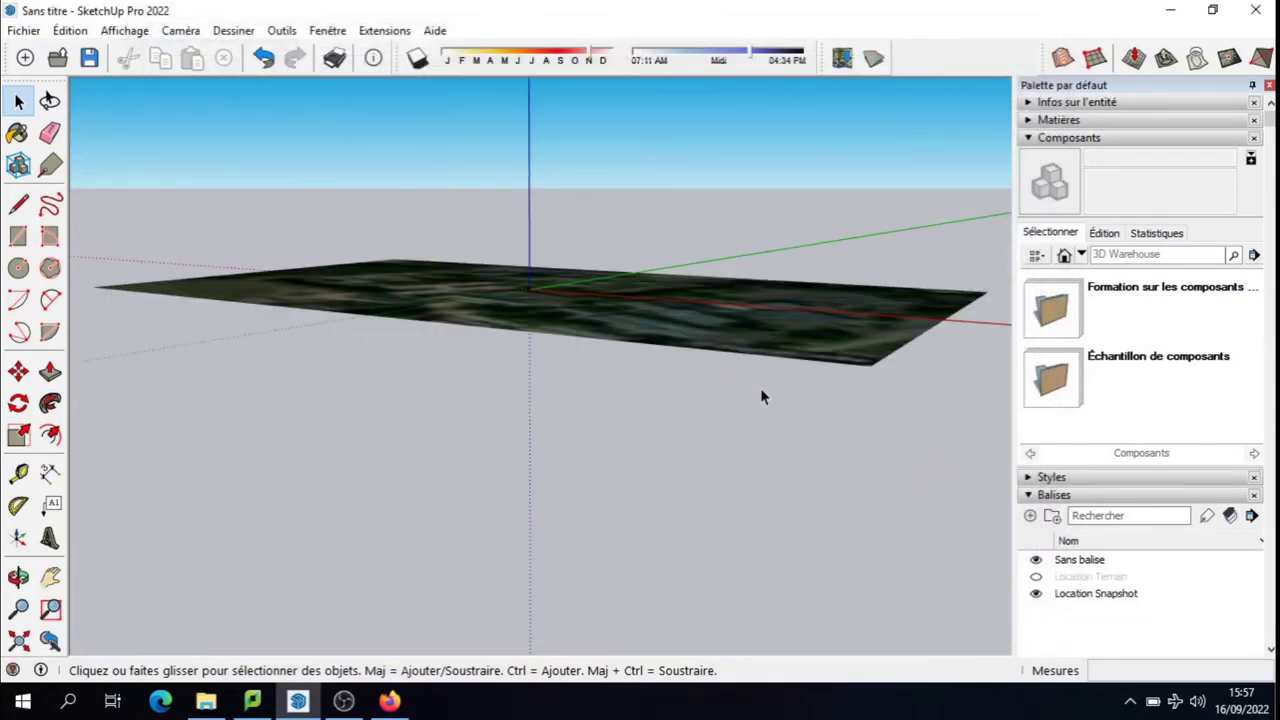
# - Collapse the Composants panel and toggle the Location Snapshot tag off and back on
pyautogui.click(1030, 138)
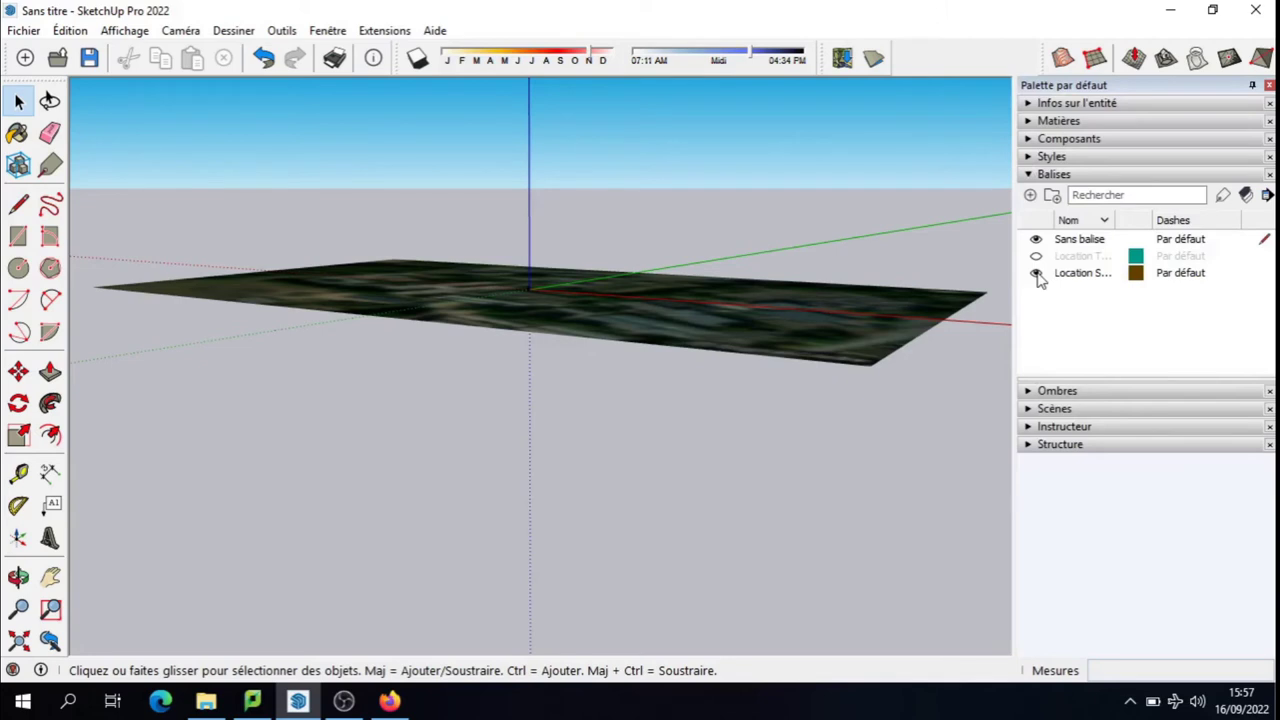
pyautogui.click(1036, 273)
pyautogui.click(1037, 274)
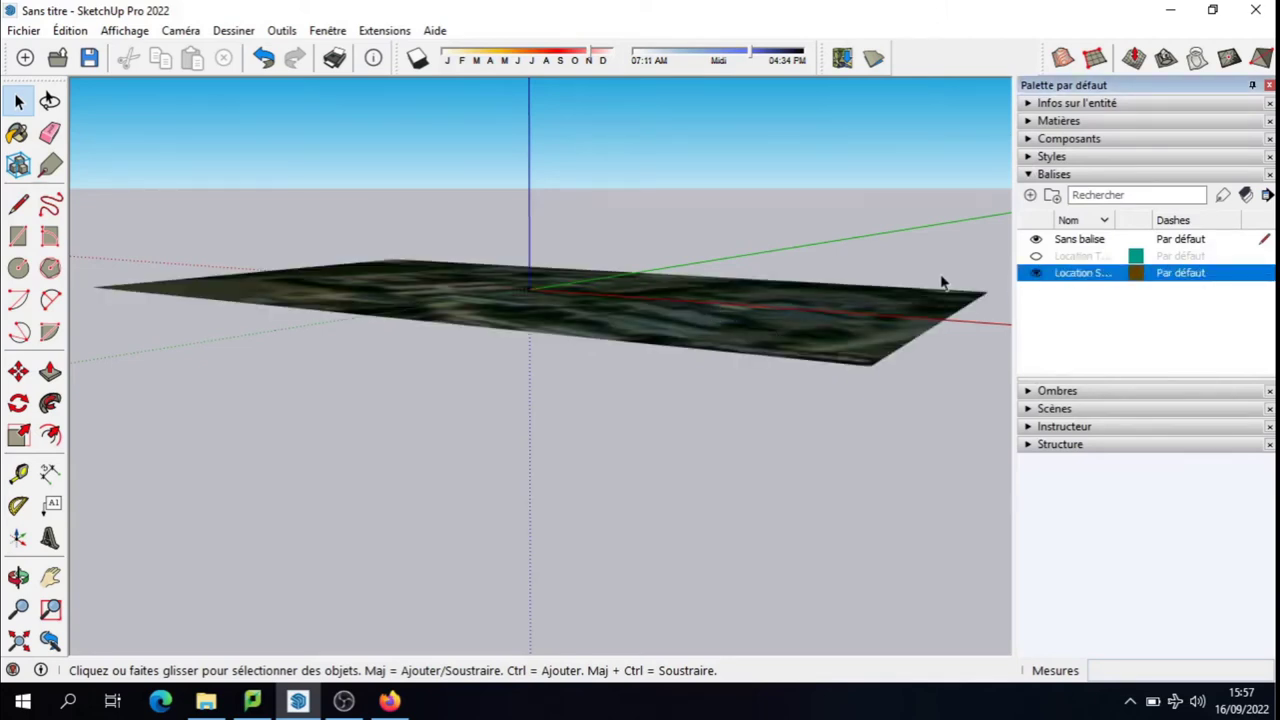
pyautogui.click(33, 30)
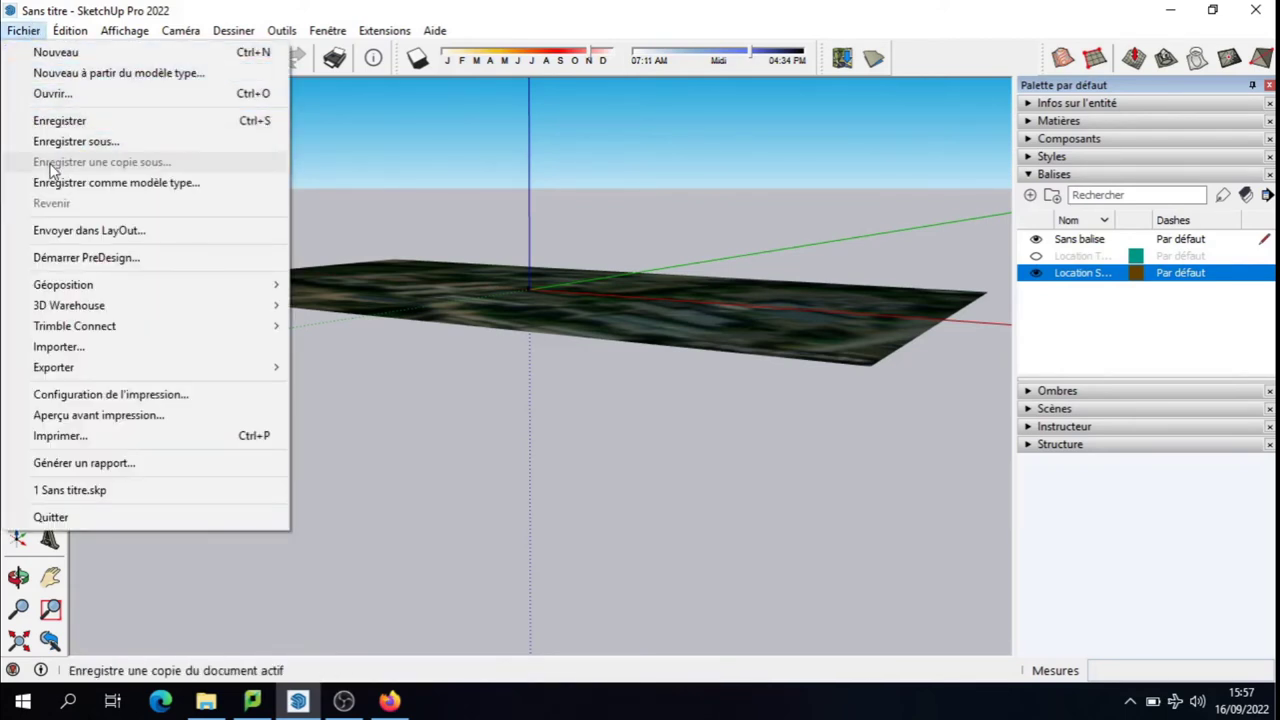
pyautogui.moveTo(63, 285)
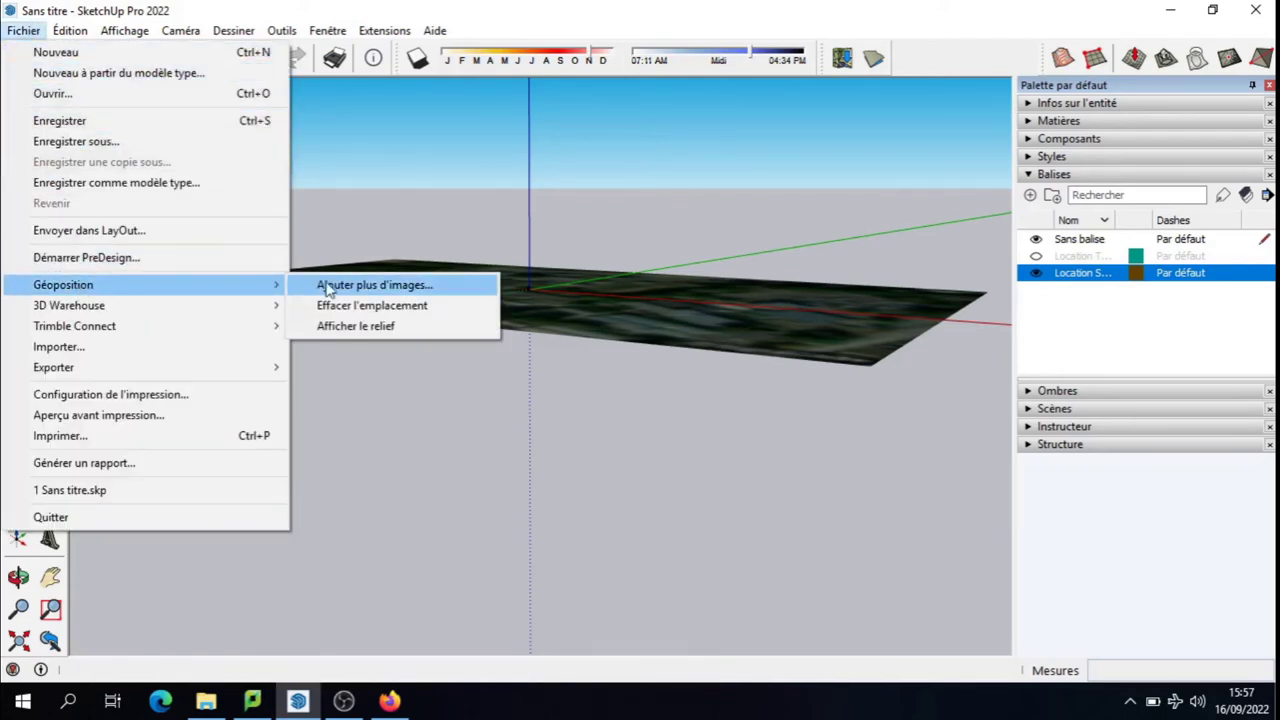
# - Turn on Géoposition > Afficher le relief and toggle Location Terrain off and back on
pyautogui.click(355, 327)
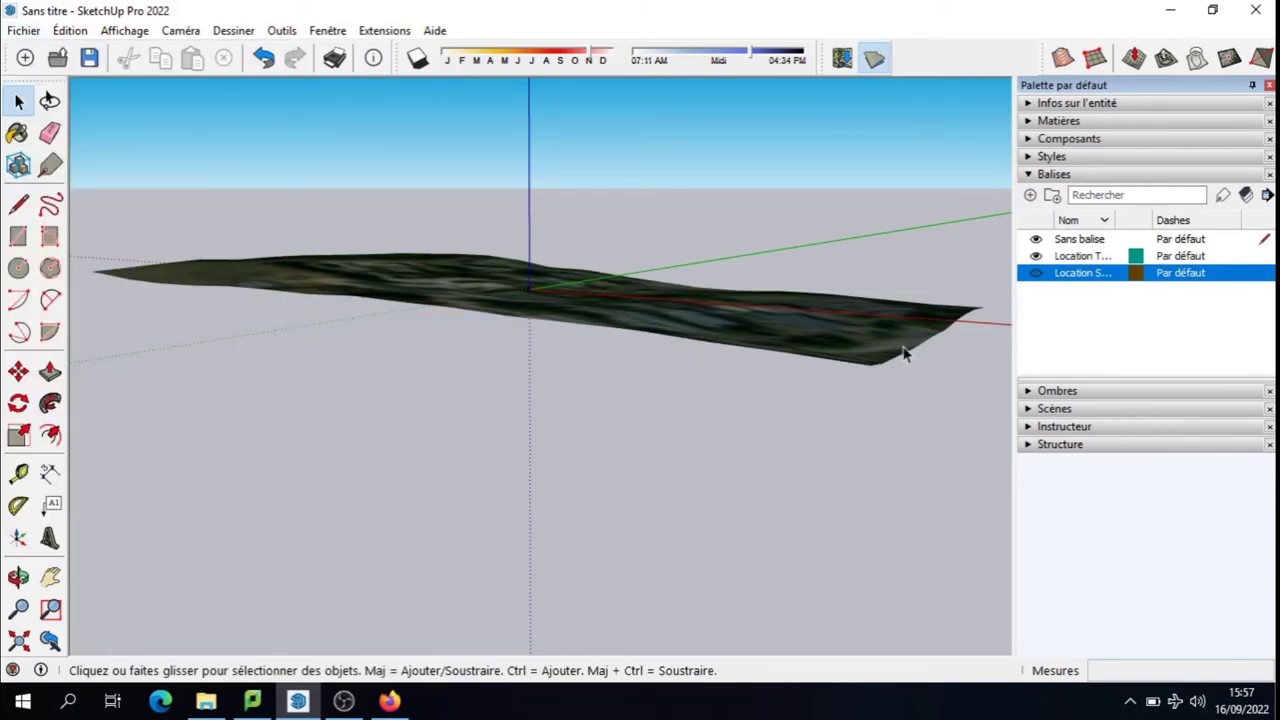
pyautogui.click(1037, 257)
pyautogui.click(1037, 258)
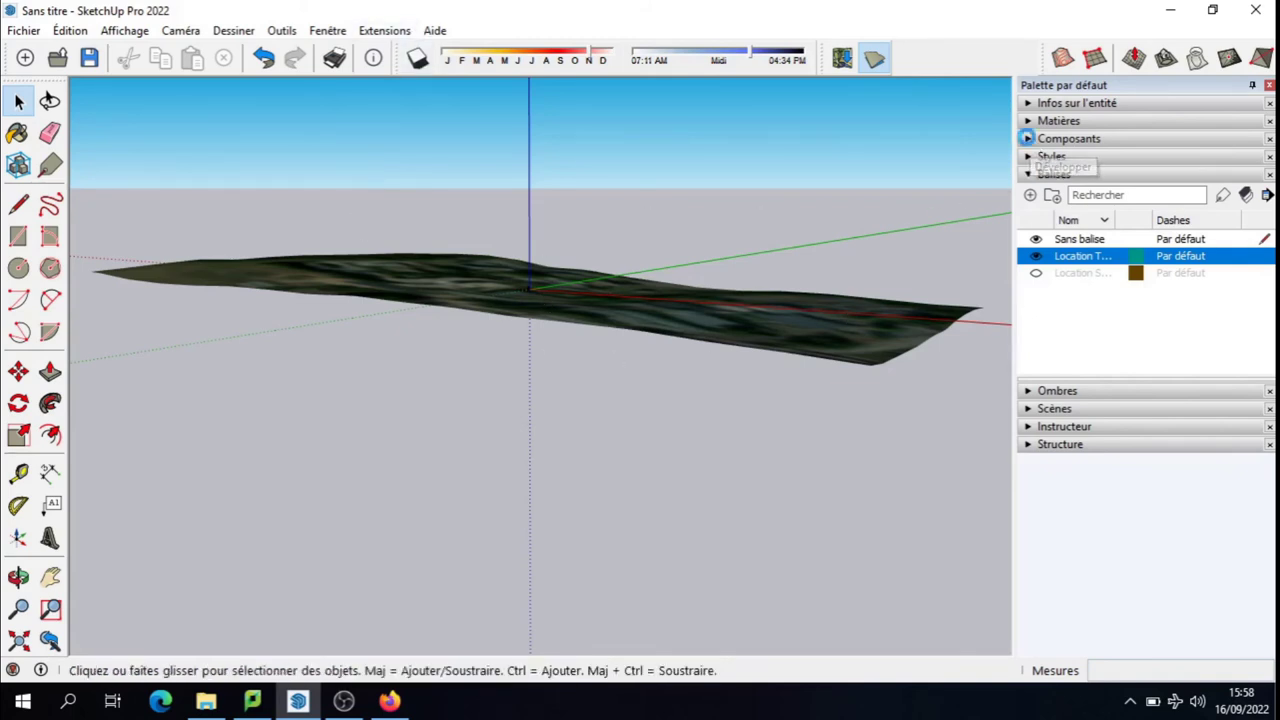
# - Re-expand the Composants panel, then browse the Fenêtre and Aide menus without choosing anything
pyautogui.click(1030, 140)
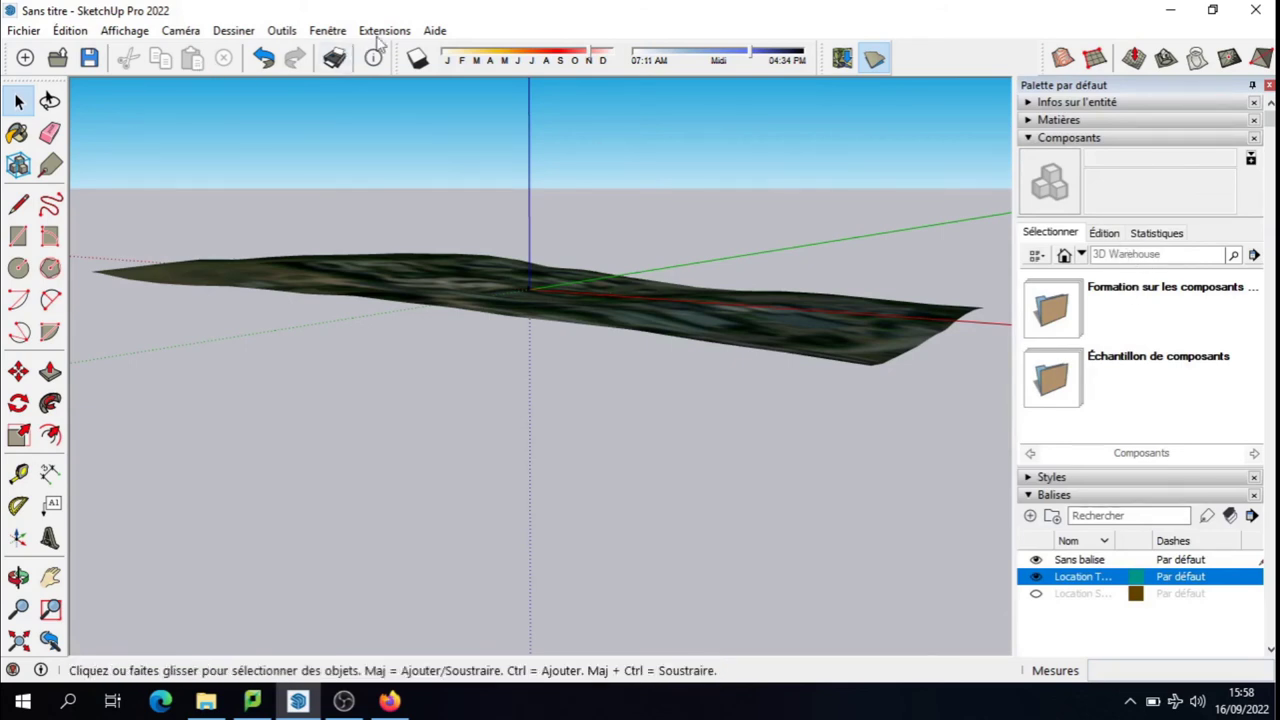
pyautogui.click(327, 30)
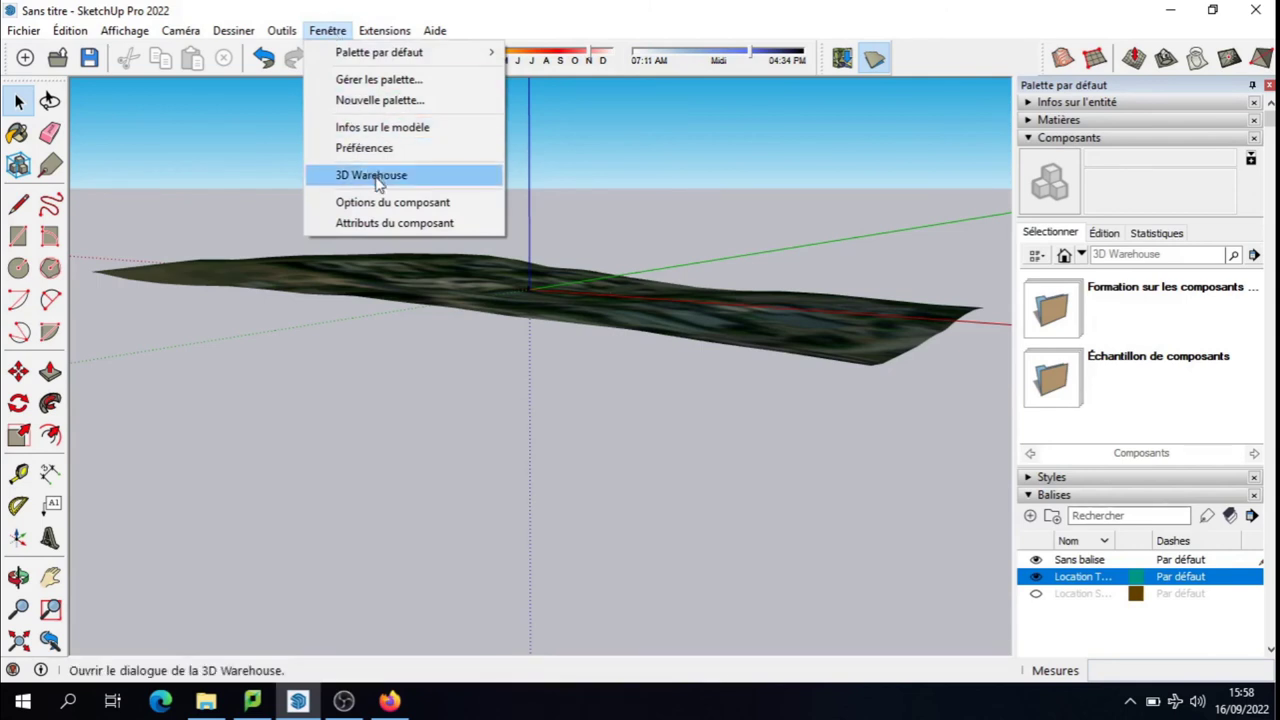
pyautogui.click(588, 203)
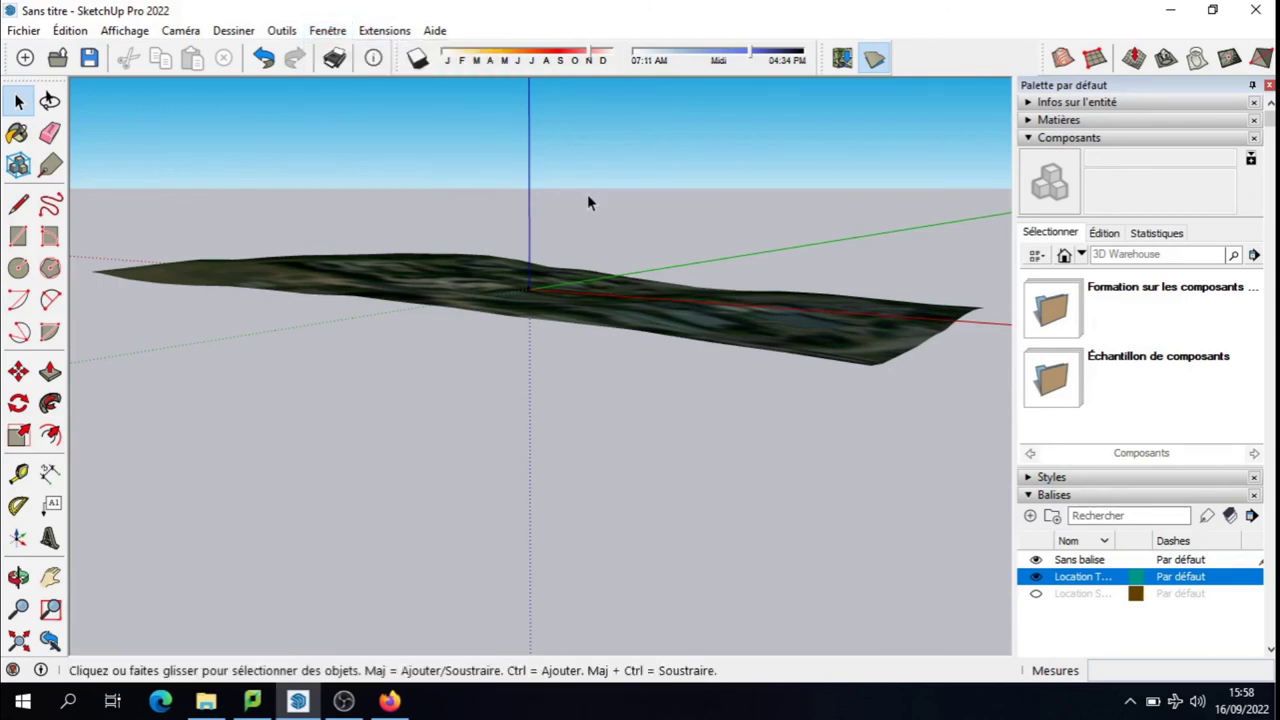
pyautogui.click(436, 30)
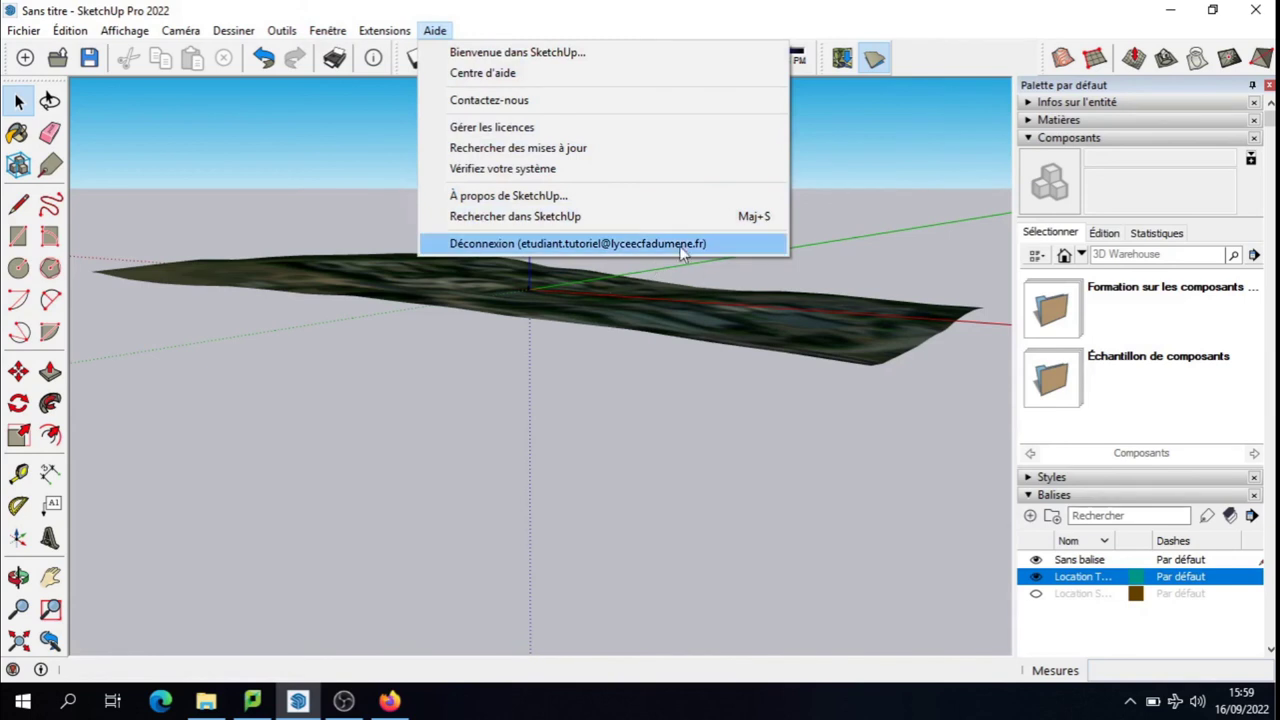
pyautogui.click(586, 407)
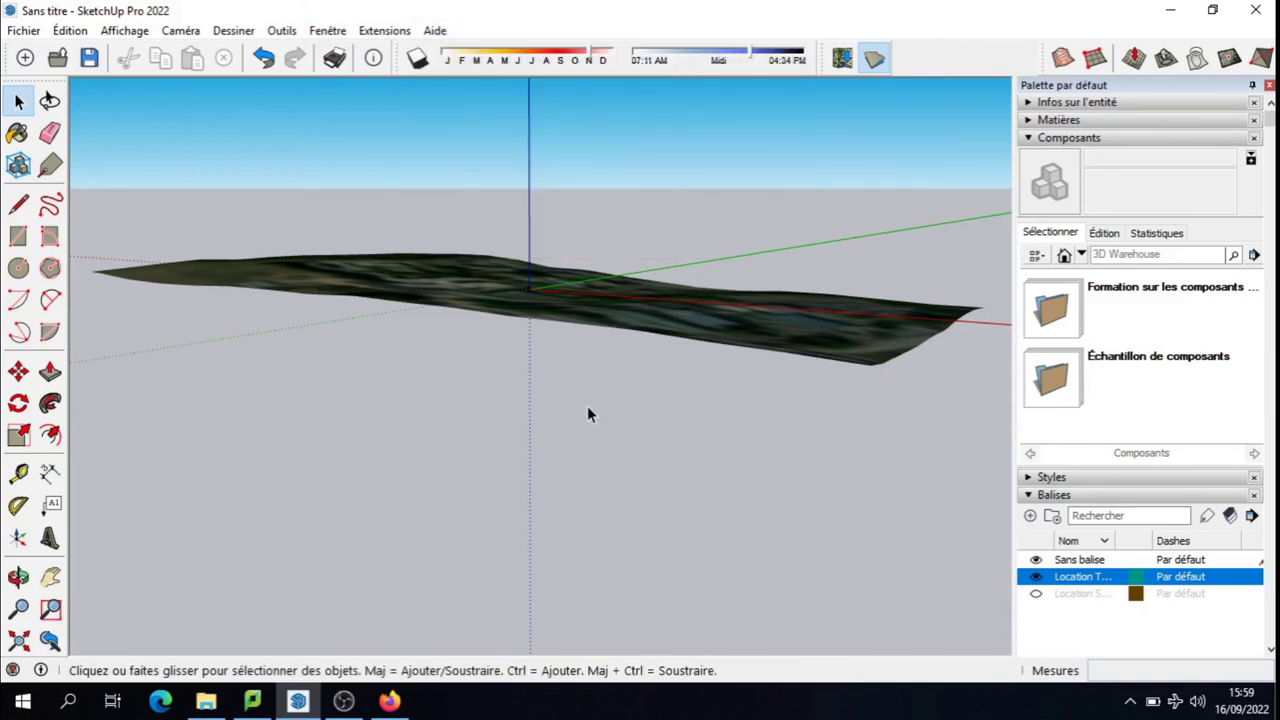